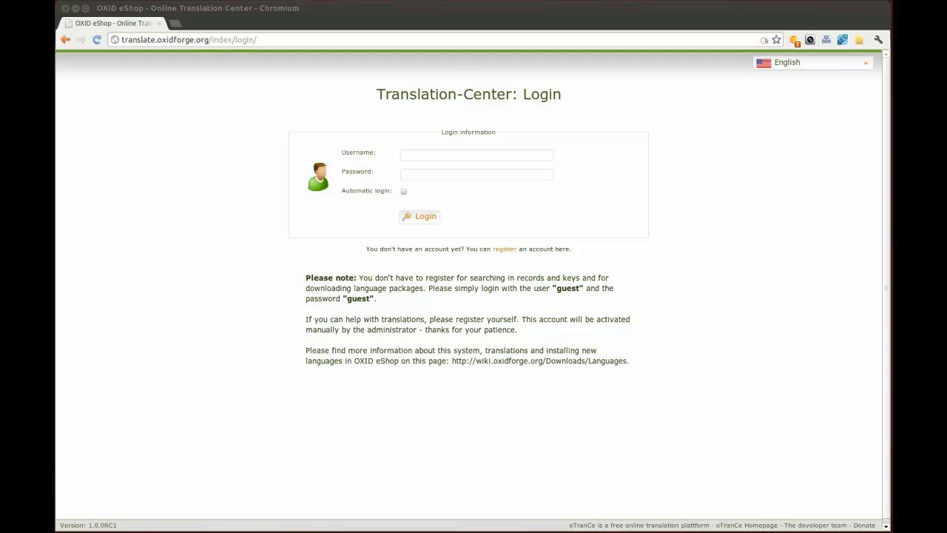
- Open the registration form and enter a username with a matching password and confirmation
left_click(504, 250)
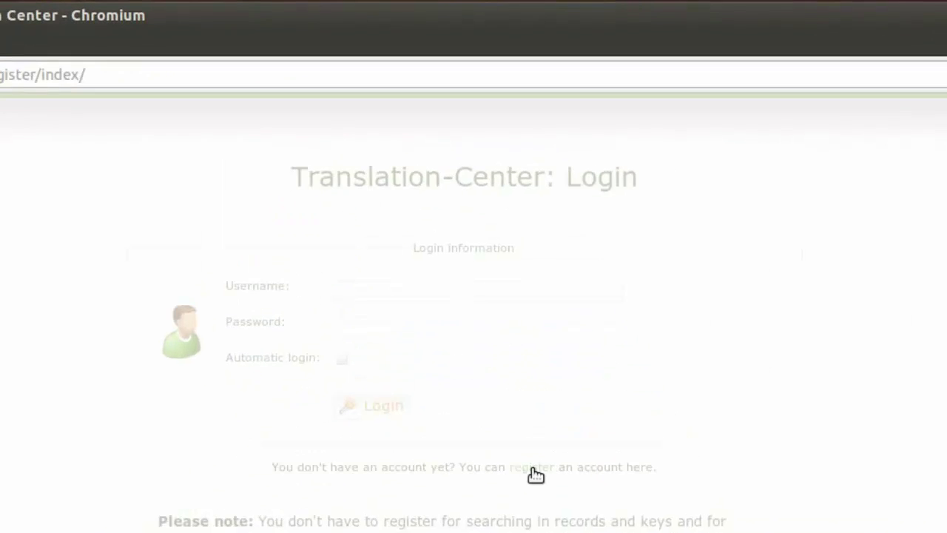
left_click(543, 216)
type("translator")
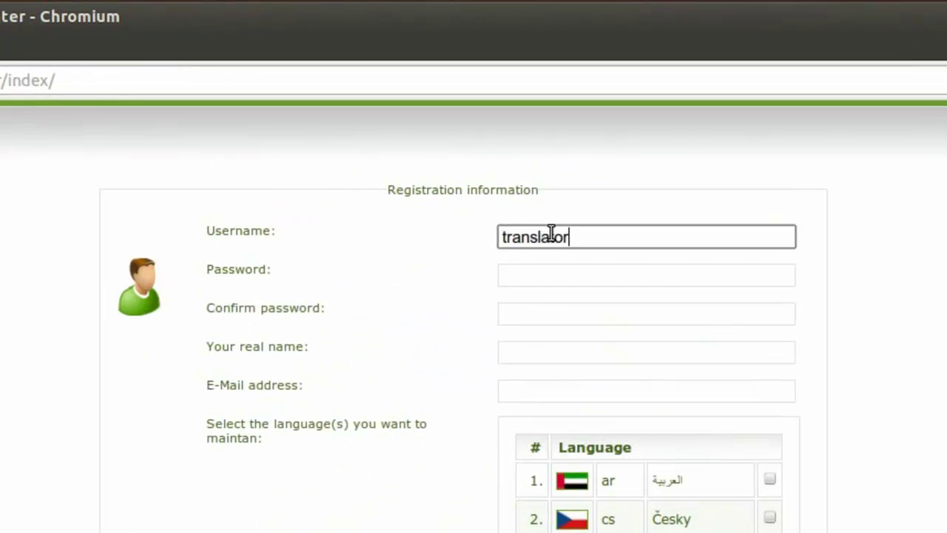
key("Tab")
type("translator")
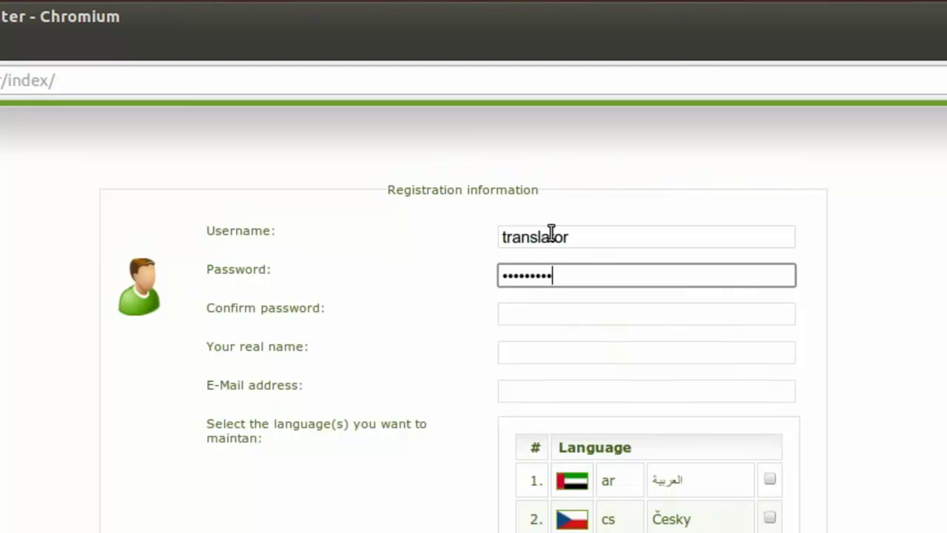
key("Tab")
type("translator")
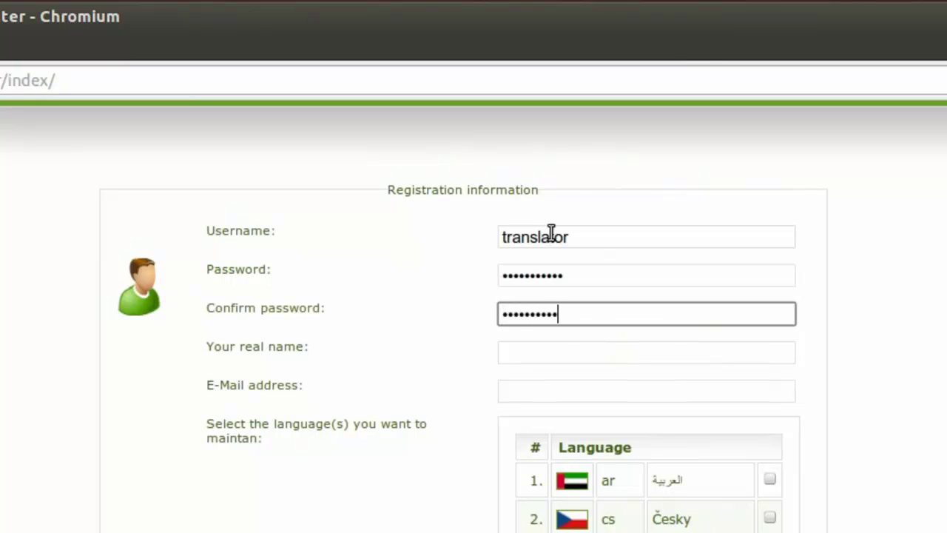
- Fill in the account's real name and e-mail address
key("Tab")
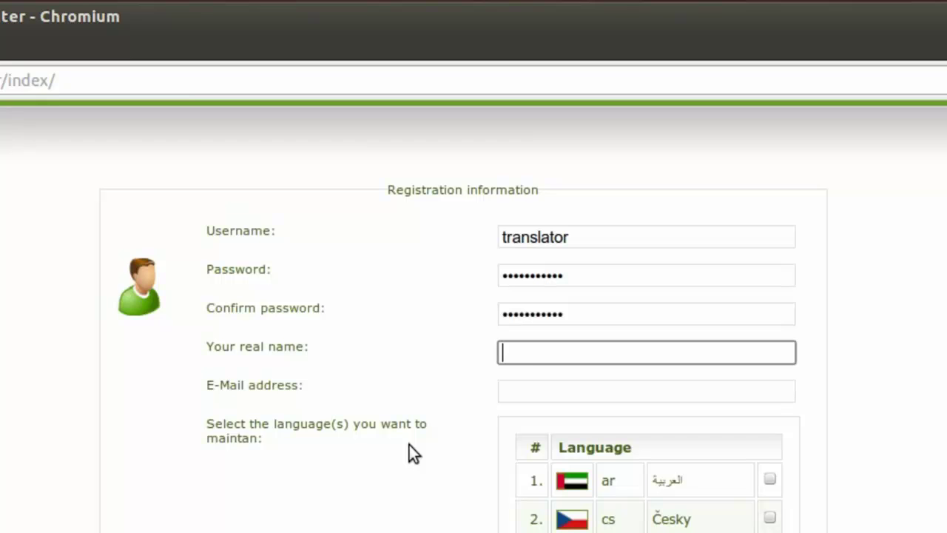
type("Marco")
key("Tab")
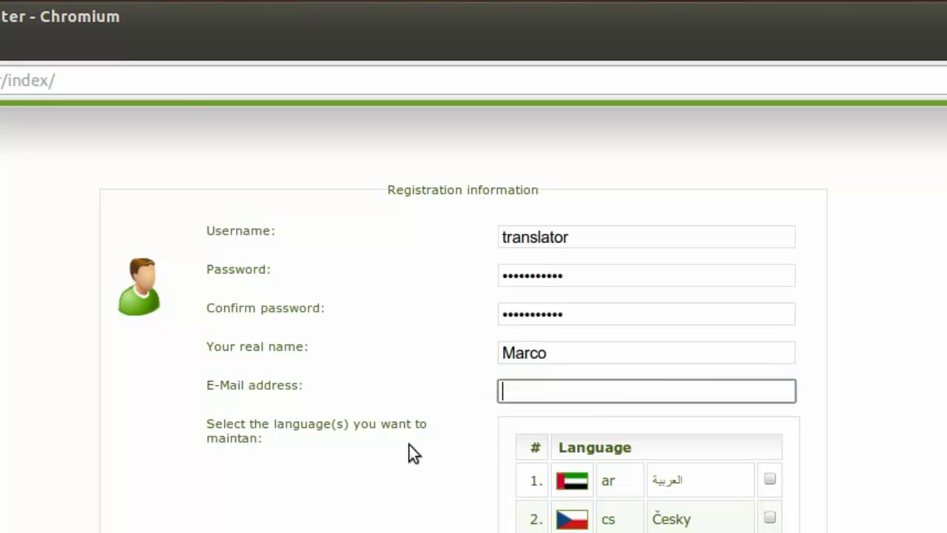
type("marc")
key("Down")
key("Return")
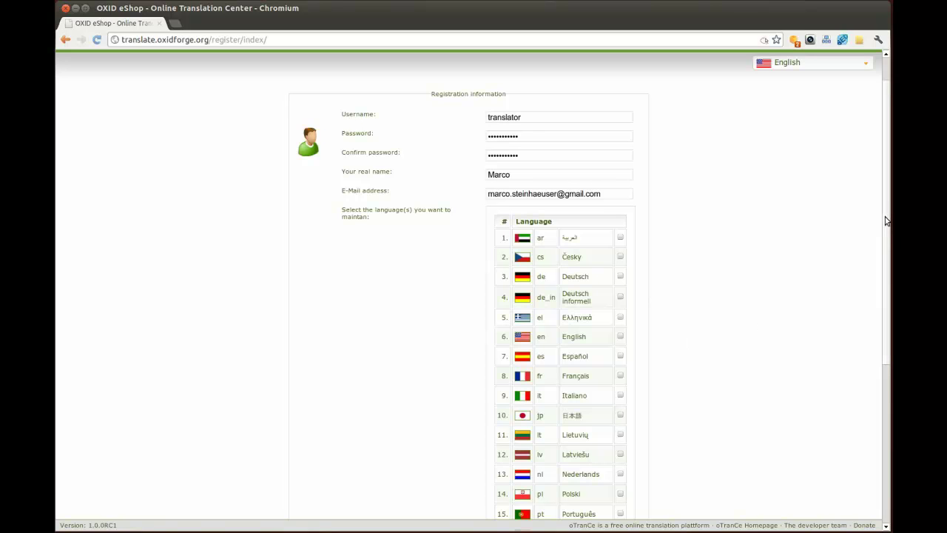
- Tick Italiano and request Africaans as a language that isn't listed
left_click_drag(887, 220, 888, 344)
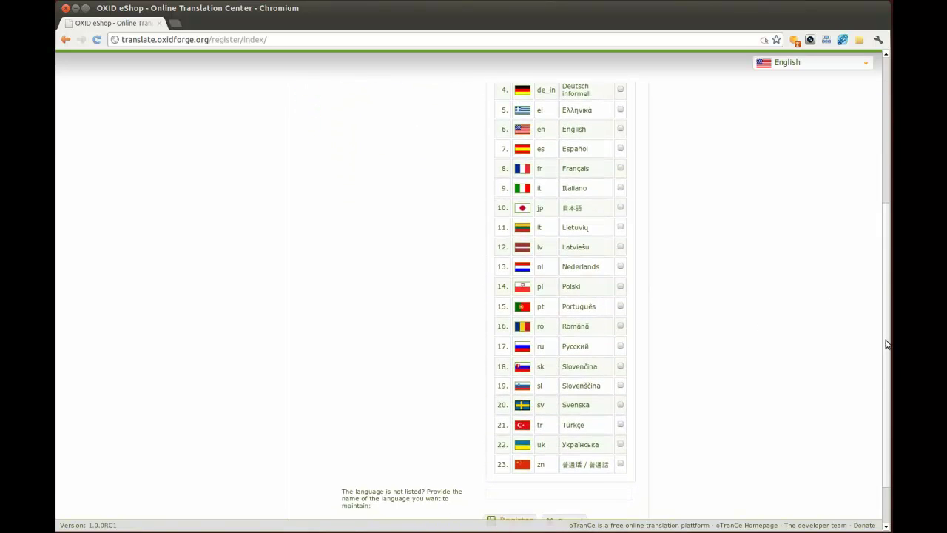
left_click(620, 188)
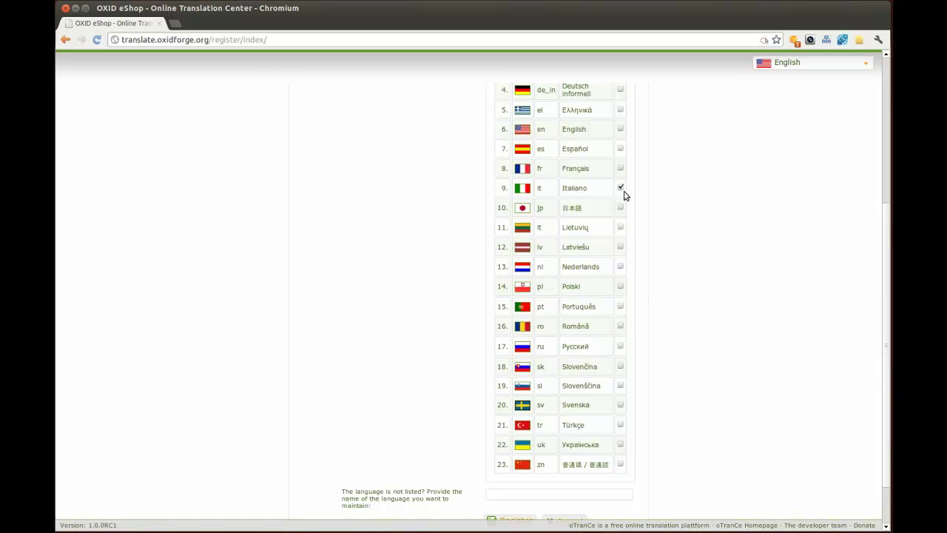
left_click(527, 493)
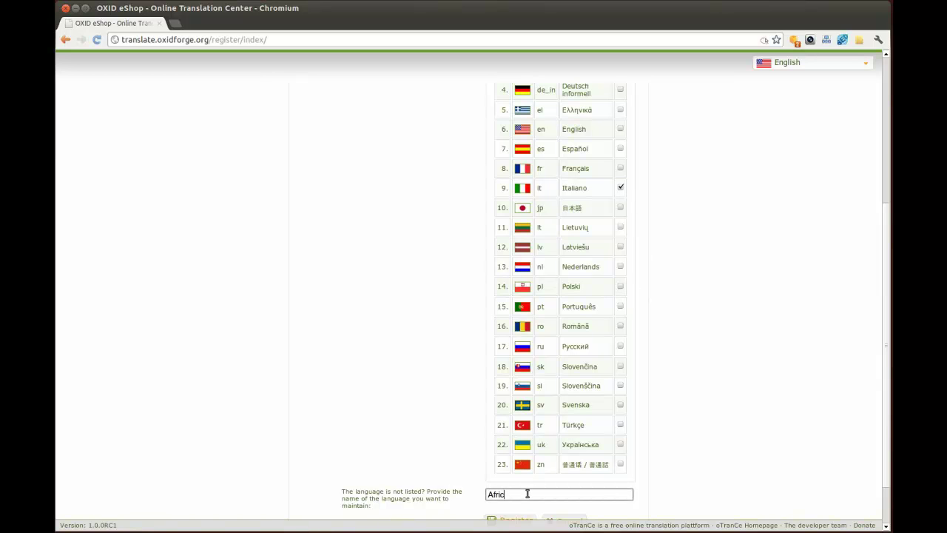
left_click(768, 411)
scroll(875, 362, "down", 2)
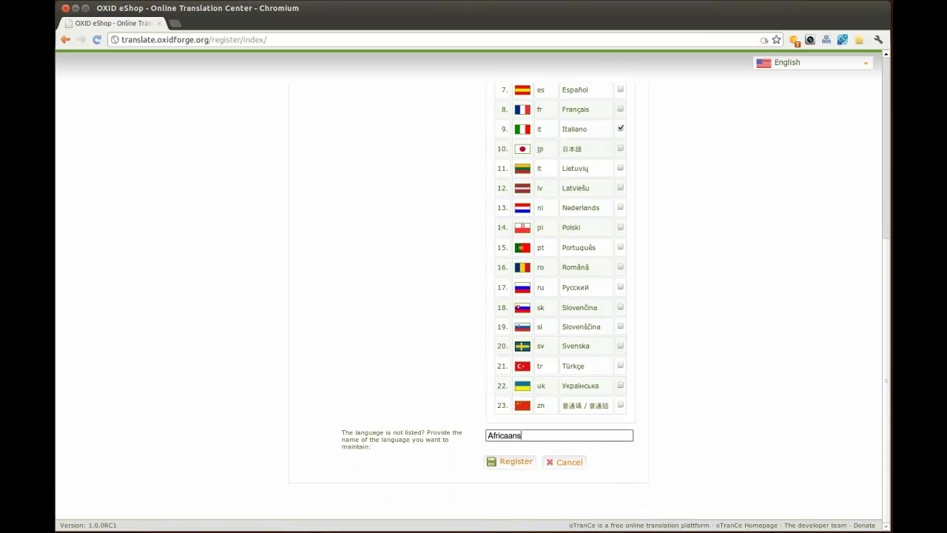
- Submit the registration, dismiss the success message, and log in with the new account
left_click(518, 463)
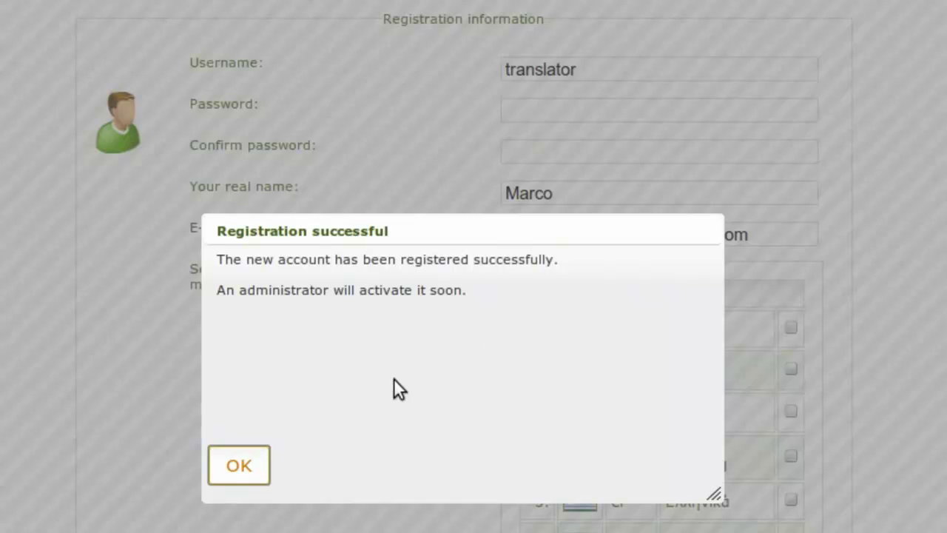
left_click(243, 466)
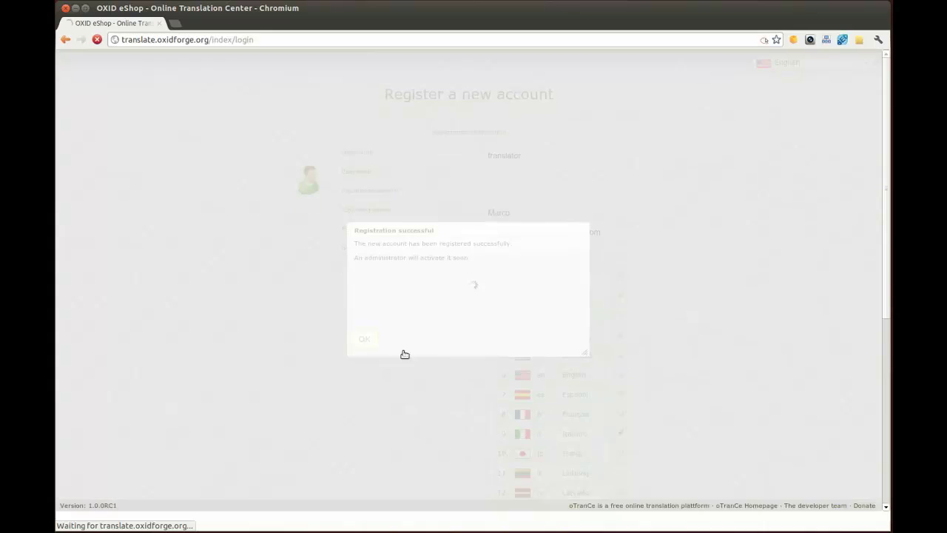
left_click(433, 156)
type("transla")
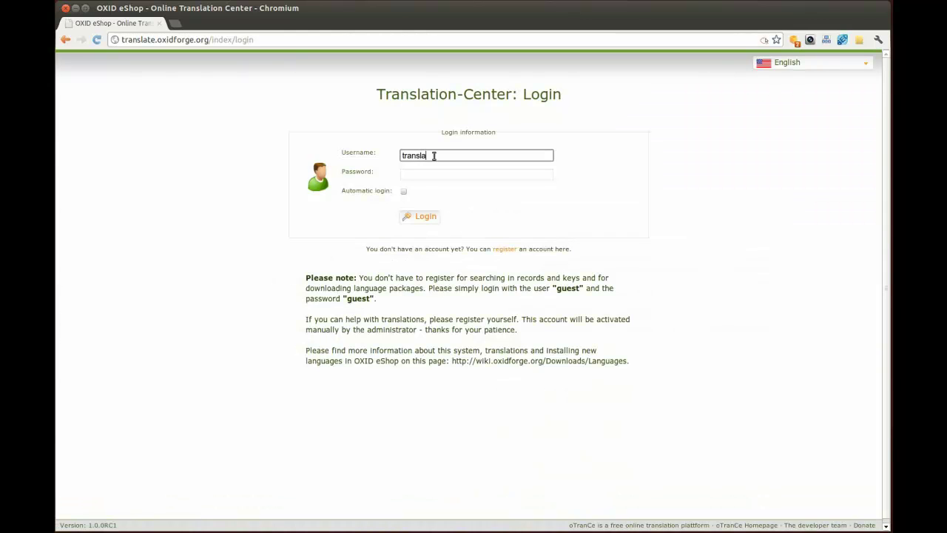
type("tor")
left_click(426, 174)
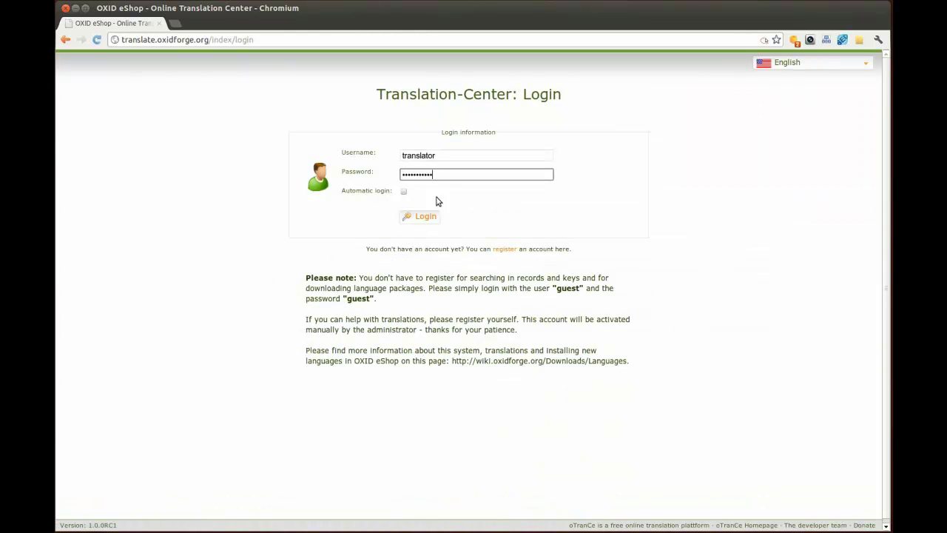
left_click(426, 216)
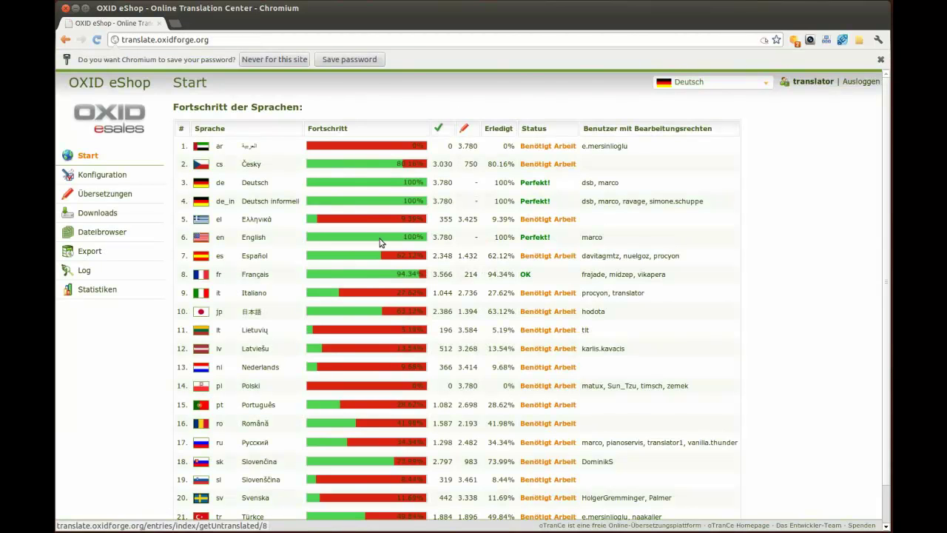
- Switch the interface language to 'en - English' in Konfiguration and save it
left_click(105, 176)
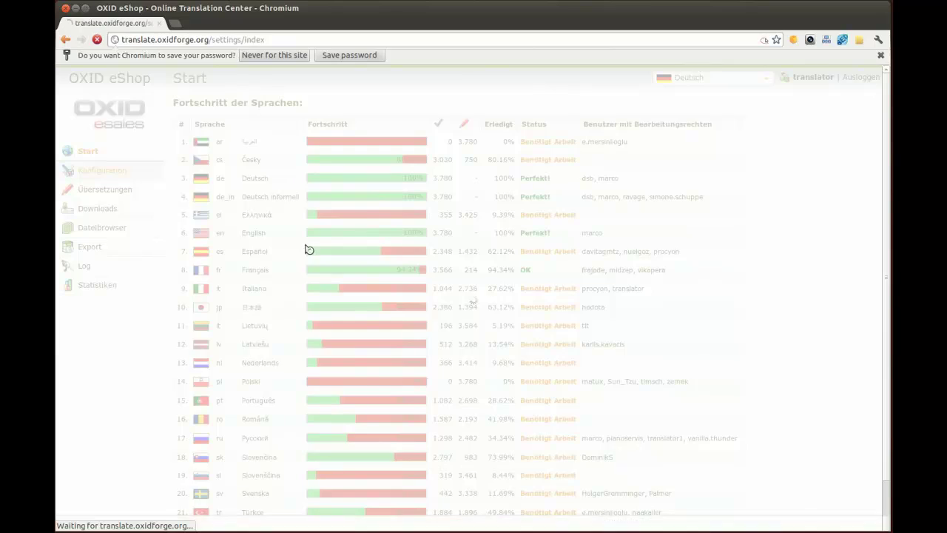
left_click(638, 193)
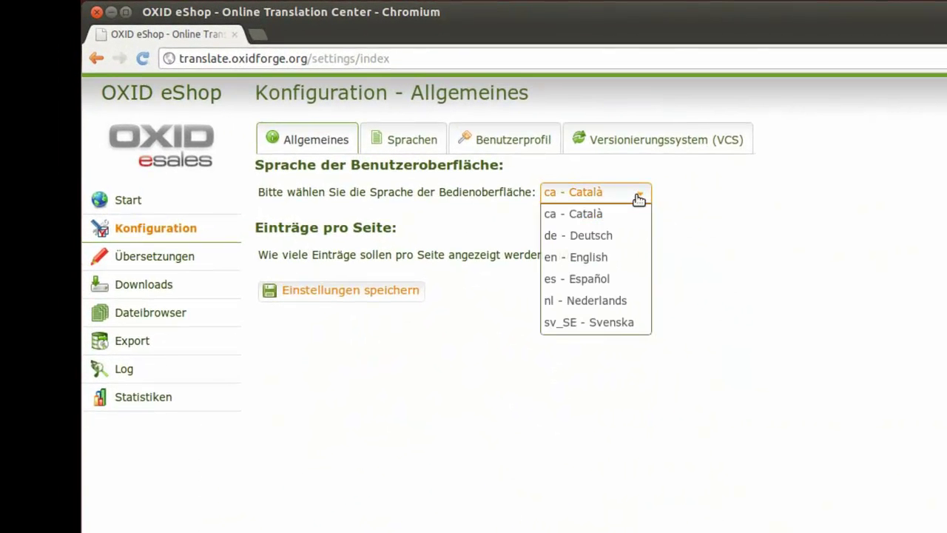
left_click(605, 256)
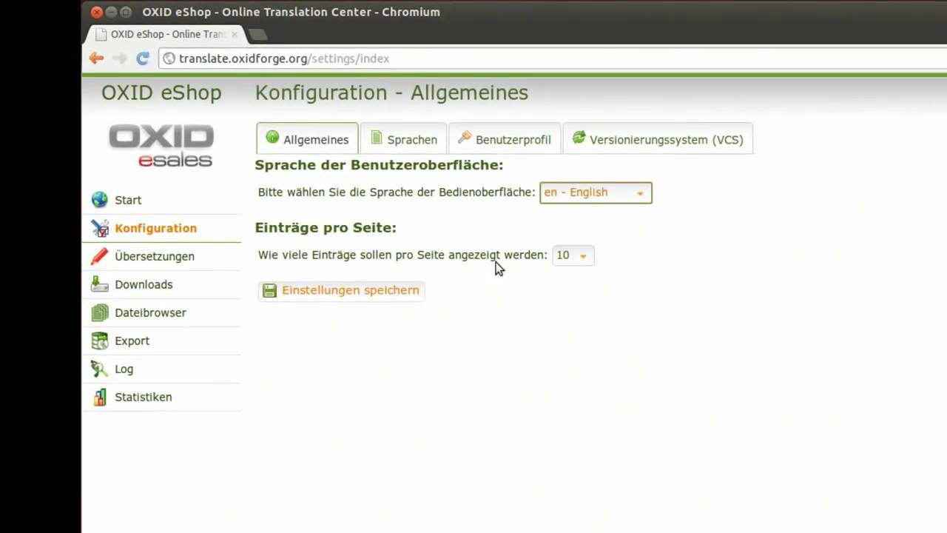
left_click(401, 291)
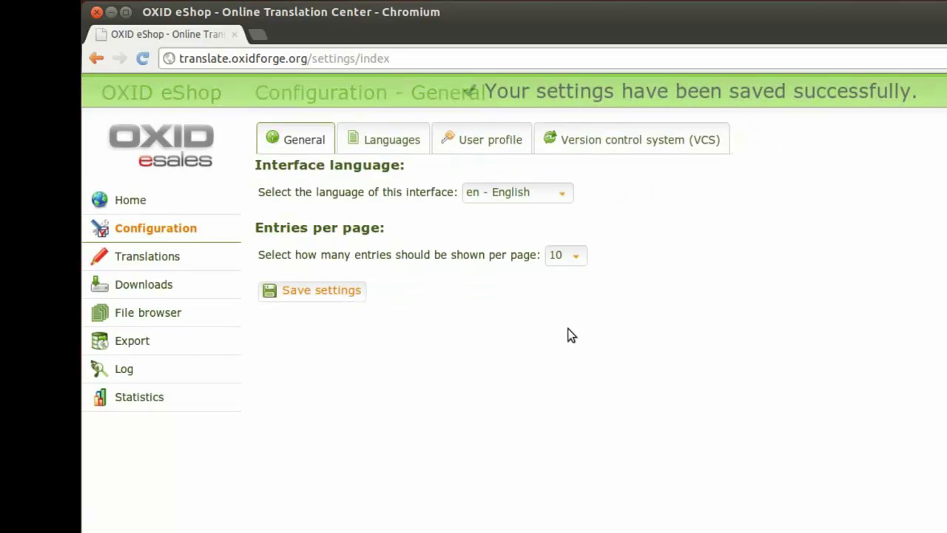
left_click_drag(282, 165, 377, 164)
left_click(389, 186)
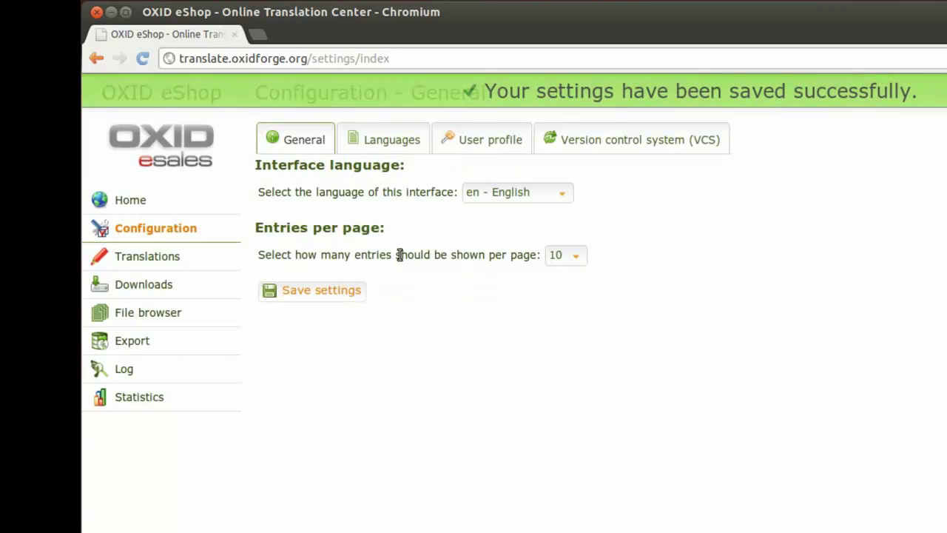
- Enable English as a reference language, then go to the user profile page
left_click(392, 142)
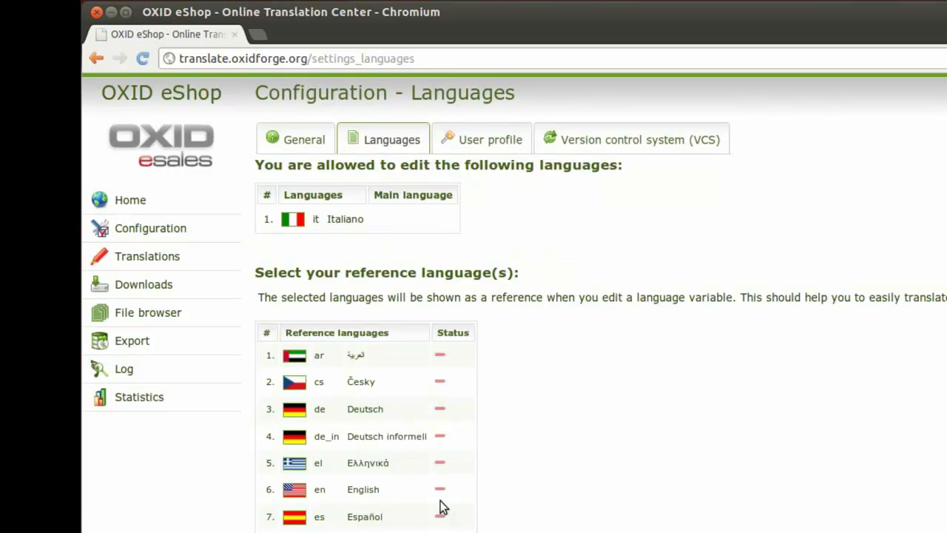
left_click(440, 489)
left_click(497, 155)
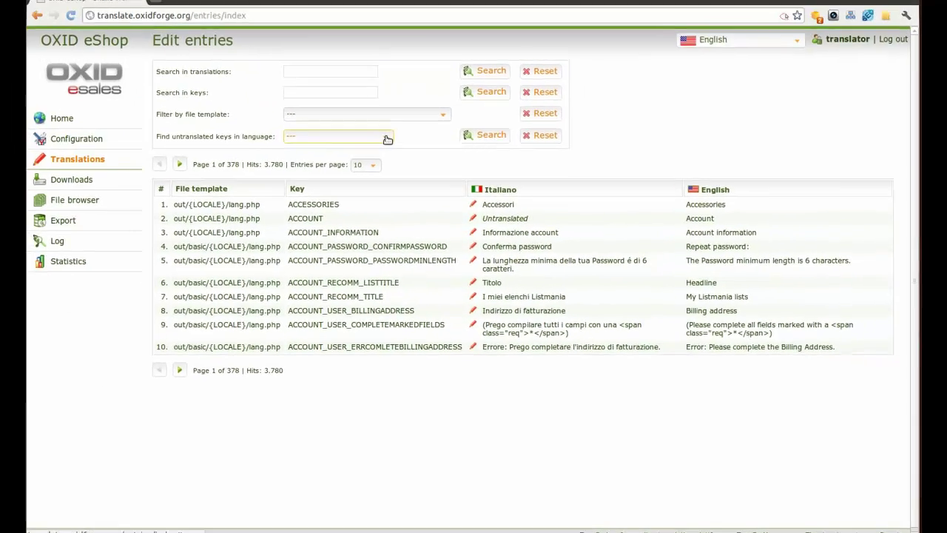
- Filter the entries list to keys still untranslated in Italiano (it)
left_click(354, 40)
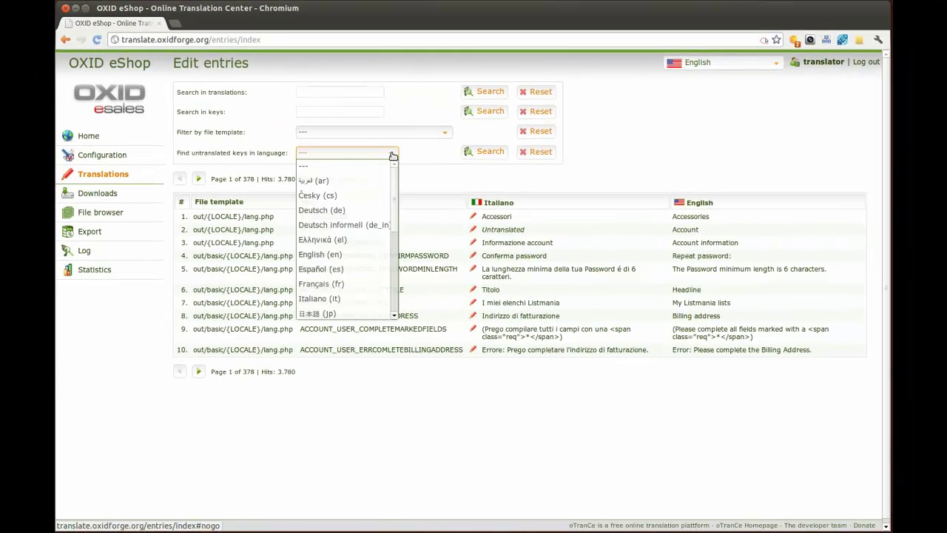
scroll(396, 203, "down", 3)
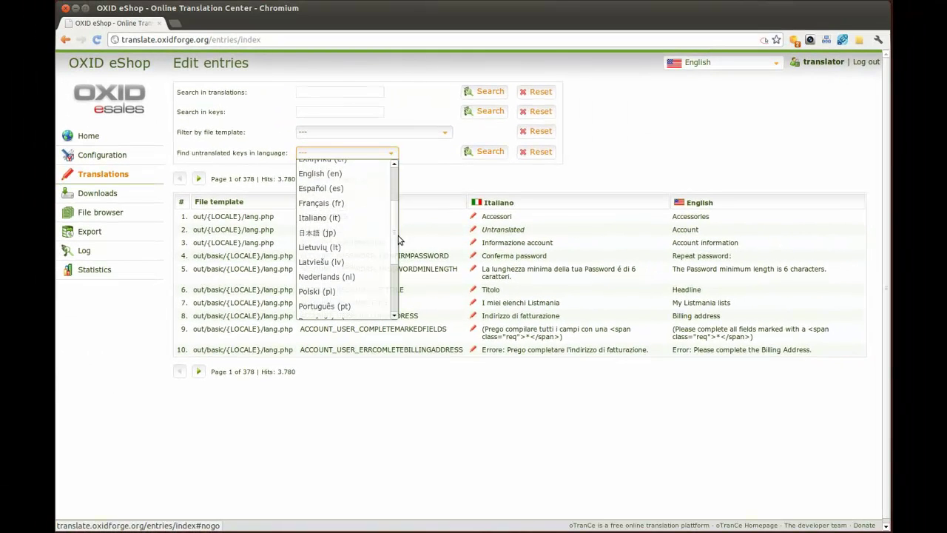
left_click(303, 219)
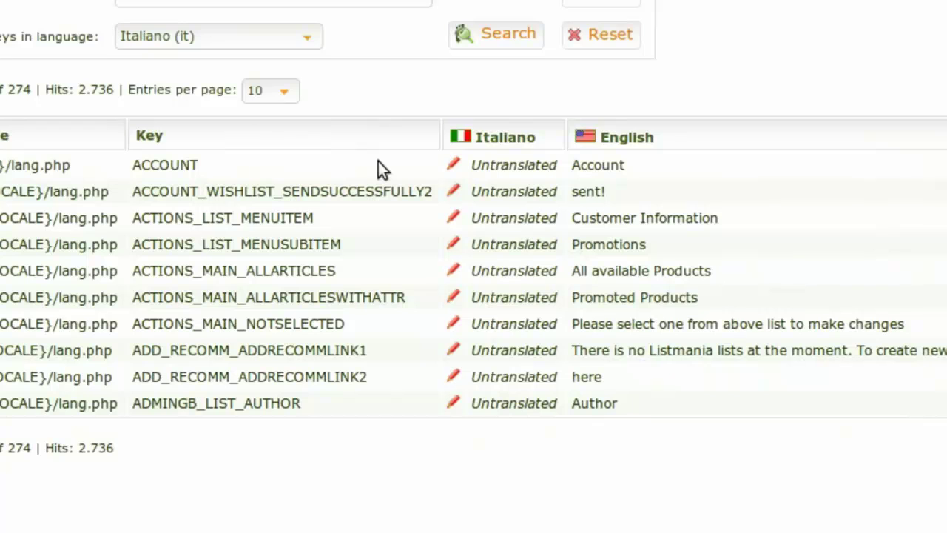
left_click(456, 166)
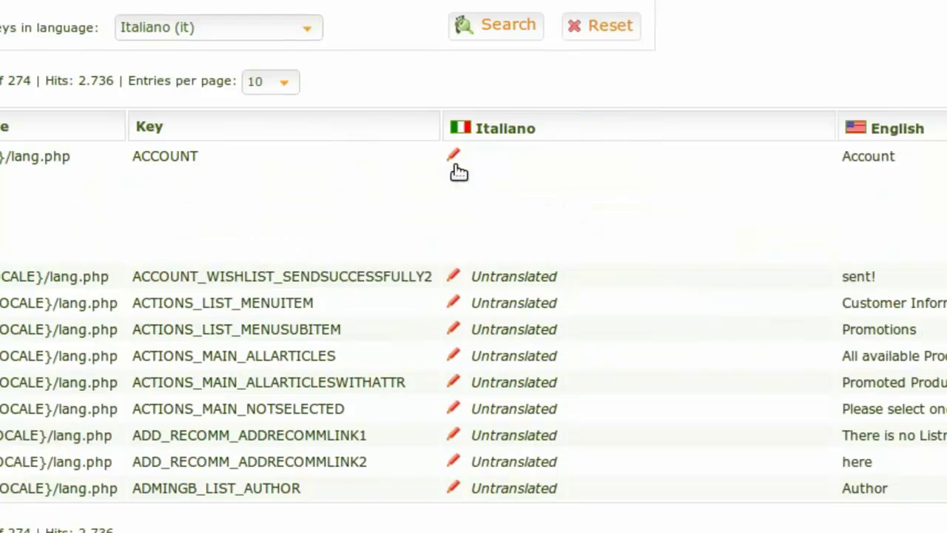
left_click(599, 228)
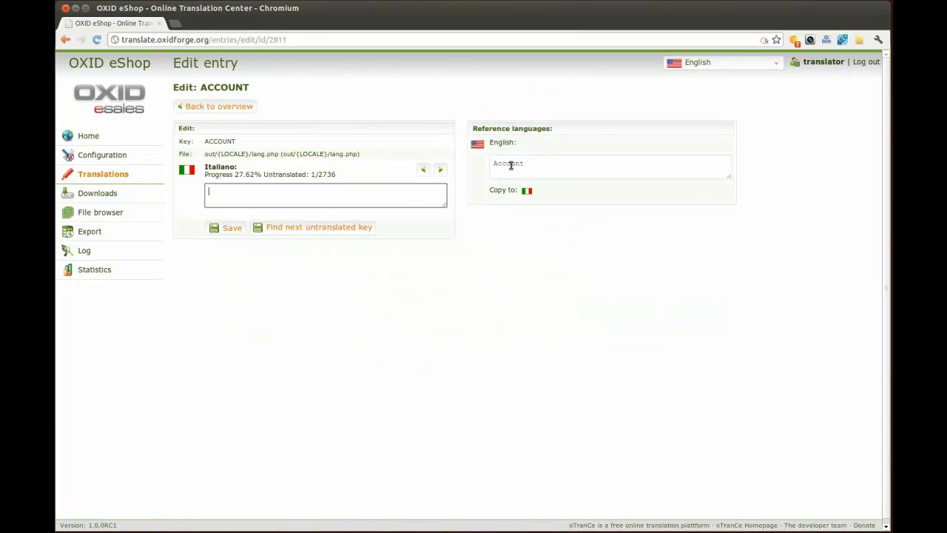
left_click(510, 165)
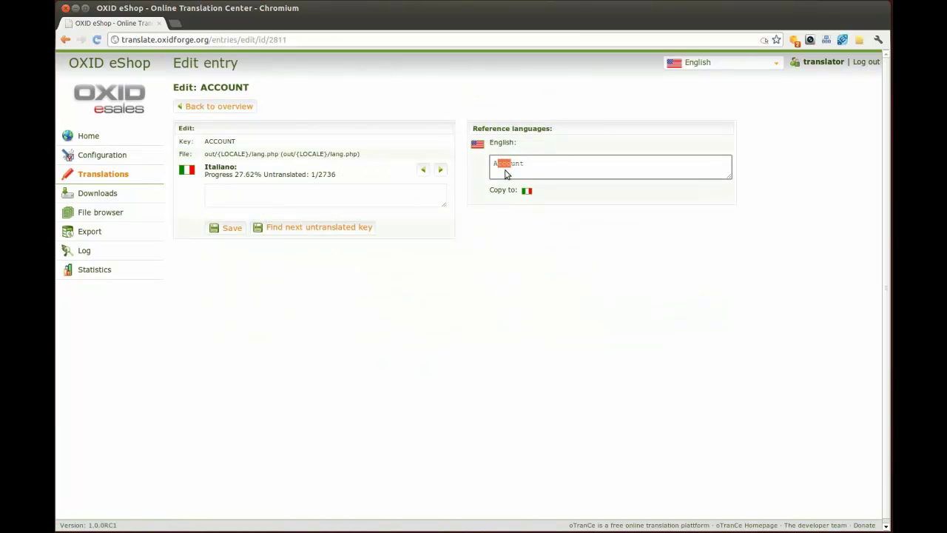
left_click(308, 197)
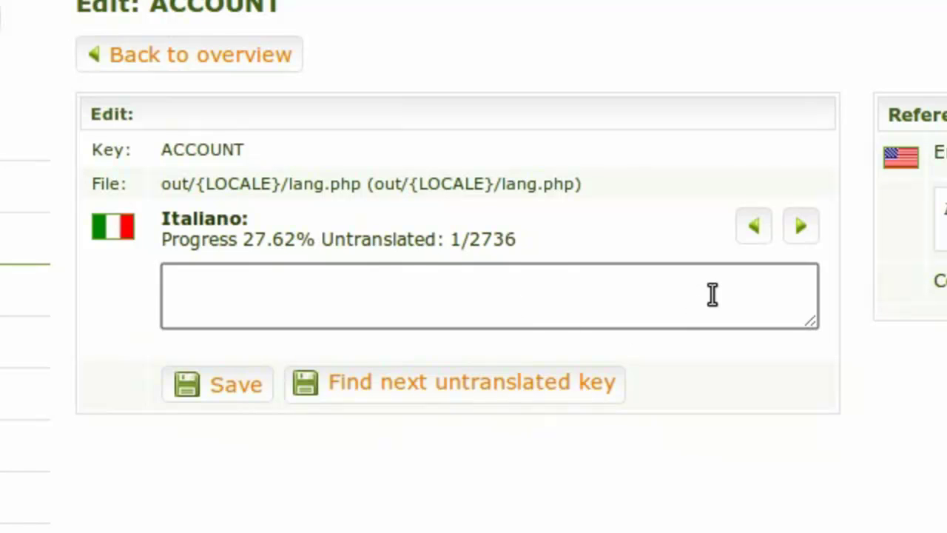
left_click(800, 225)
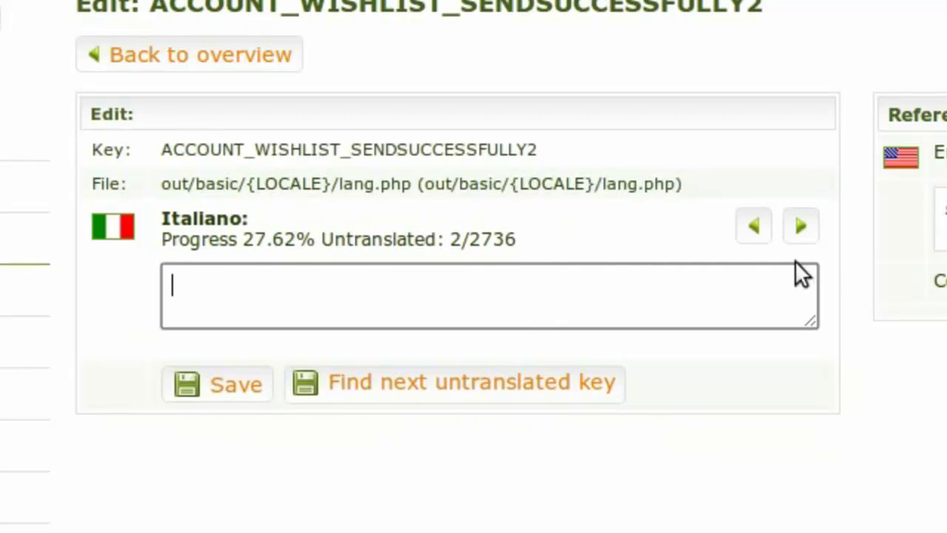
left_click(803, 227)
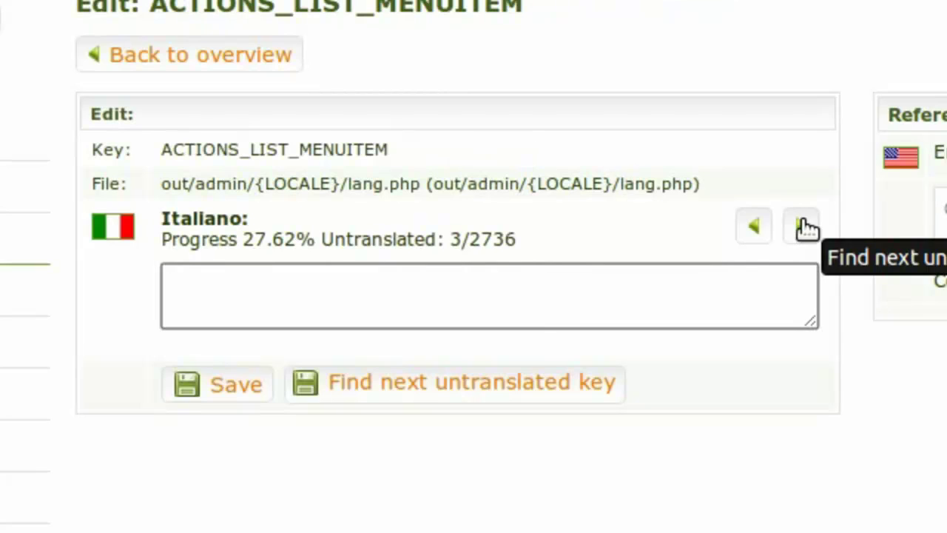
left_click(803, 227)
type("sdfasd")
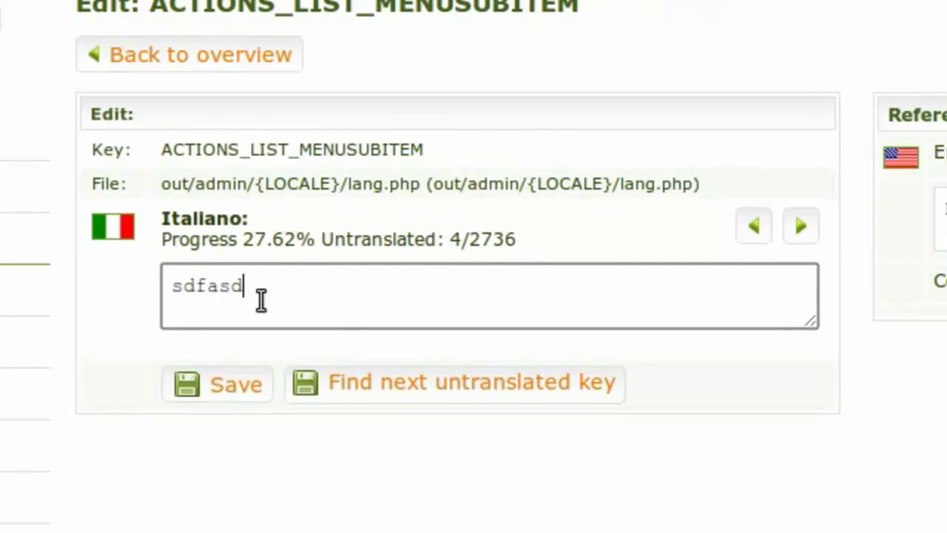
type("fsdf")
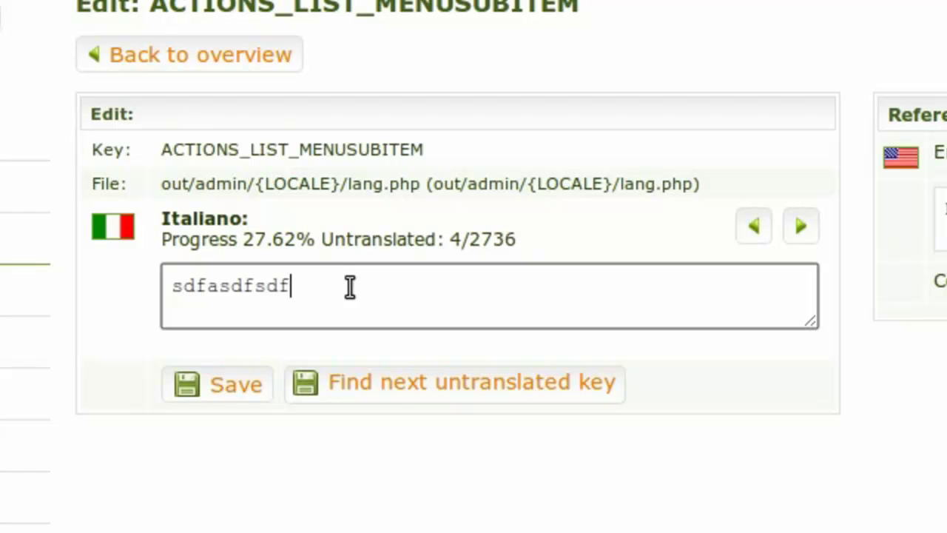
left_click(392, 393)
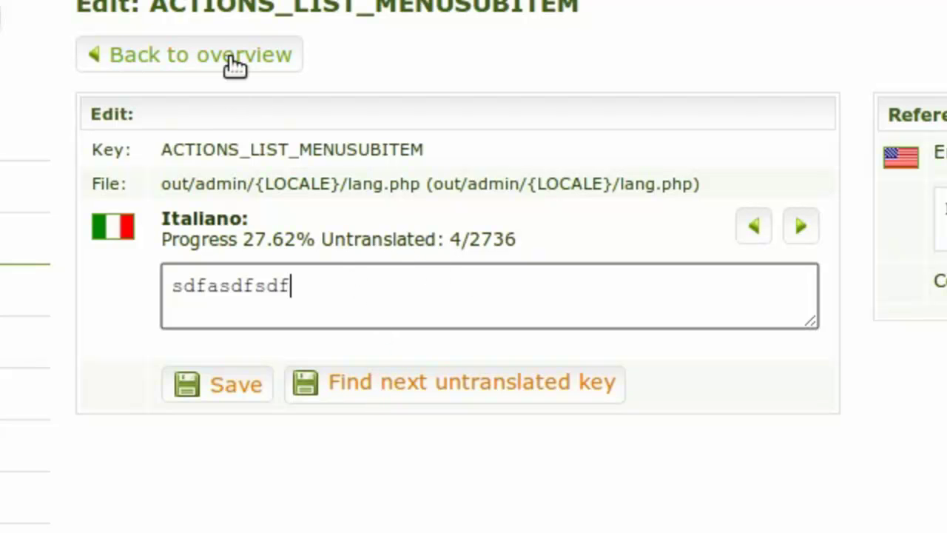
- View the exported Italian out/it/lang.php file in the file browser
left_click(230, 58)
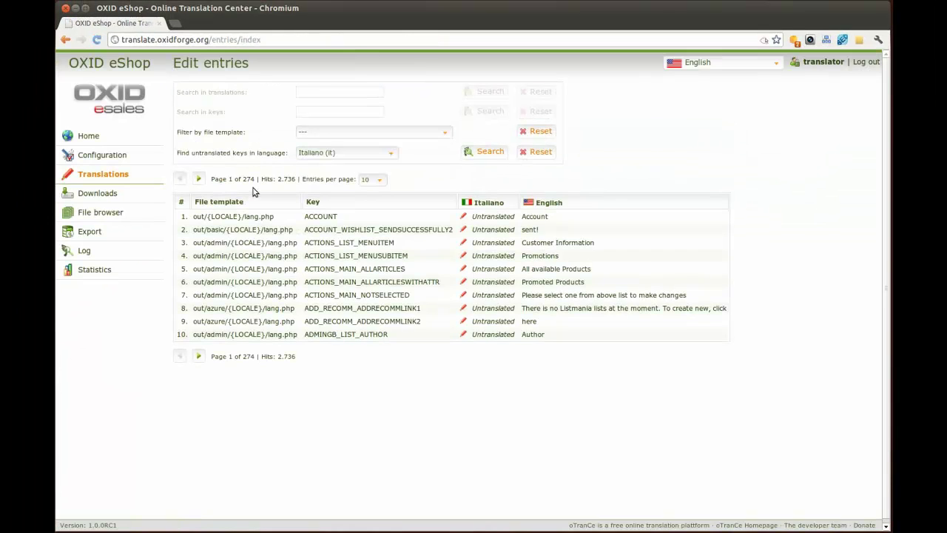
left_click(119, 214)
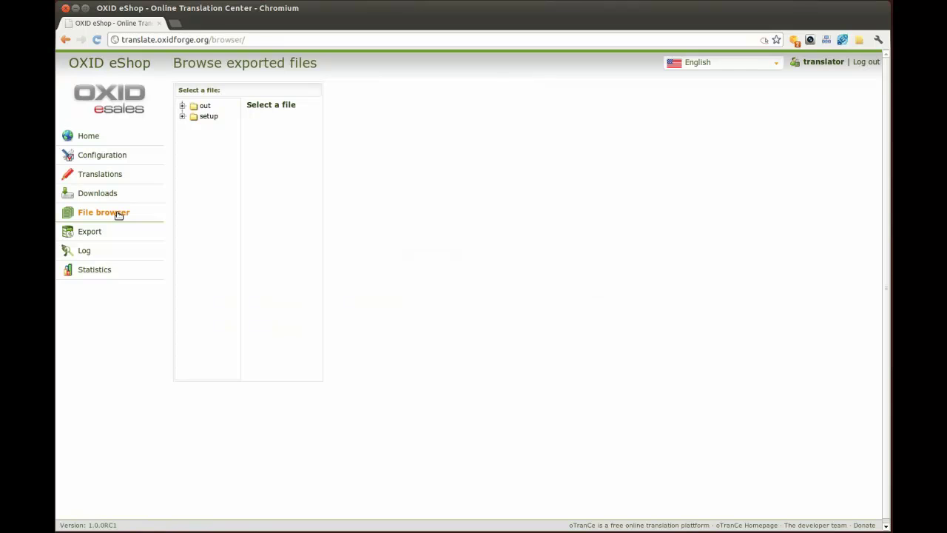
left_click(183, 106)
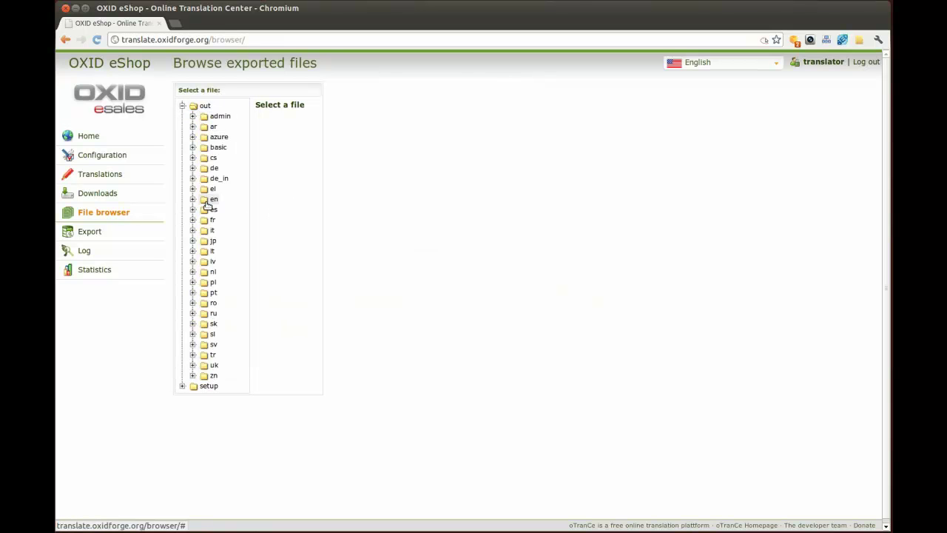
left_click(209, 230)
left_click(234, 242)
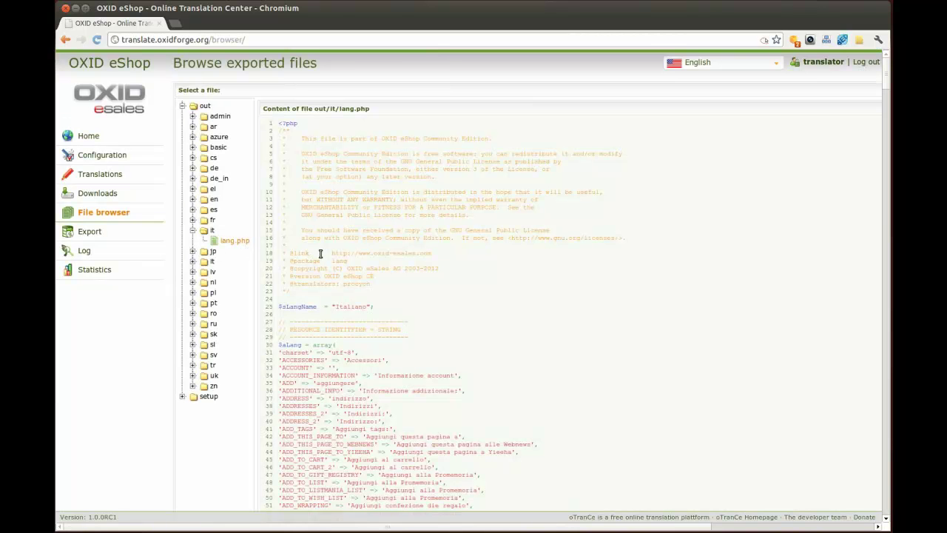
- Build a new download package and download language_pack-20120706-174916.tar.gz from Downloads
left_click(101, 232)
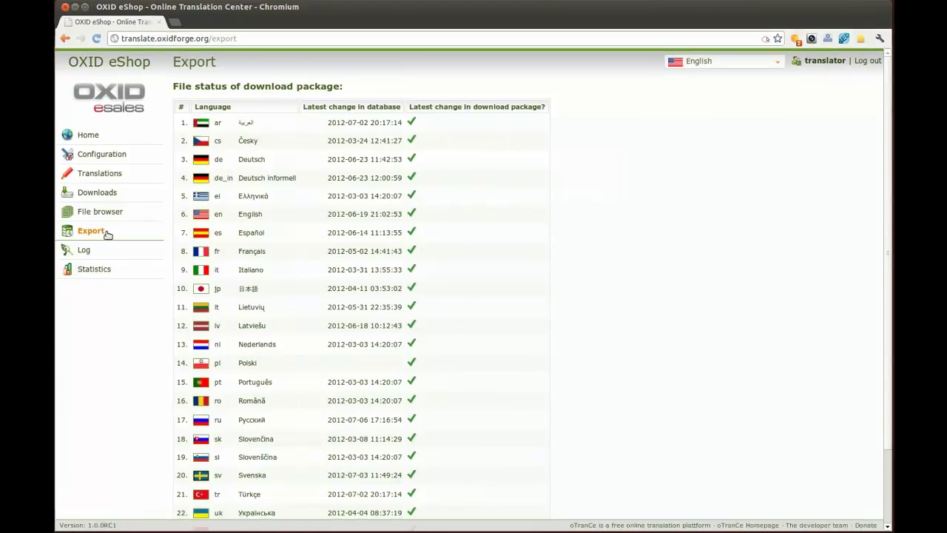
scroll(288, 306, "down", 3)
left_click(278, 487)
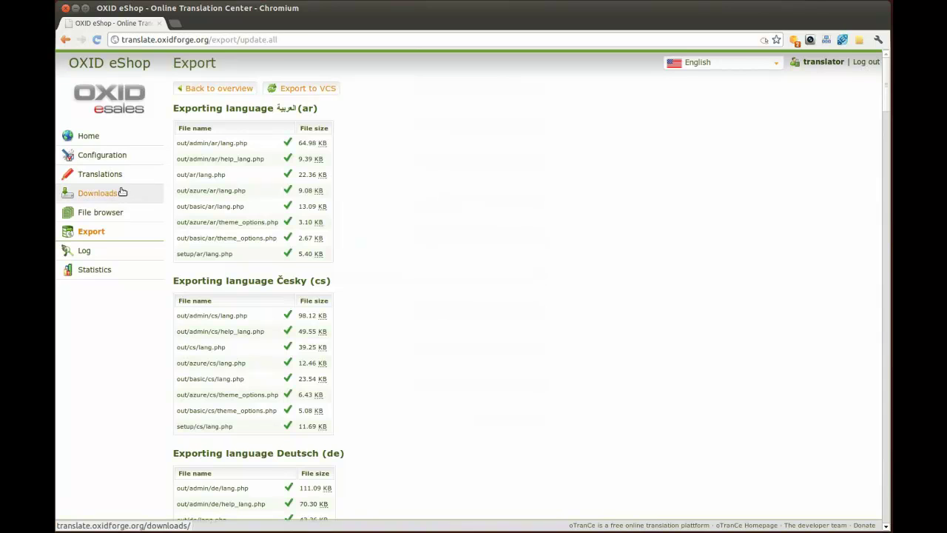
left_click(114, 198)
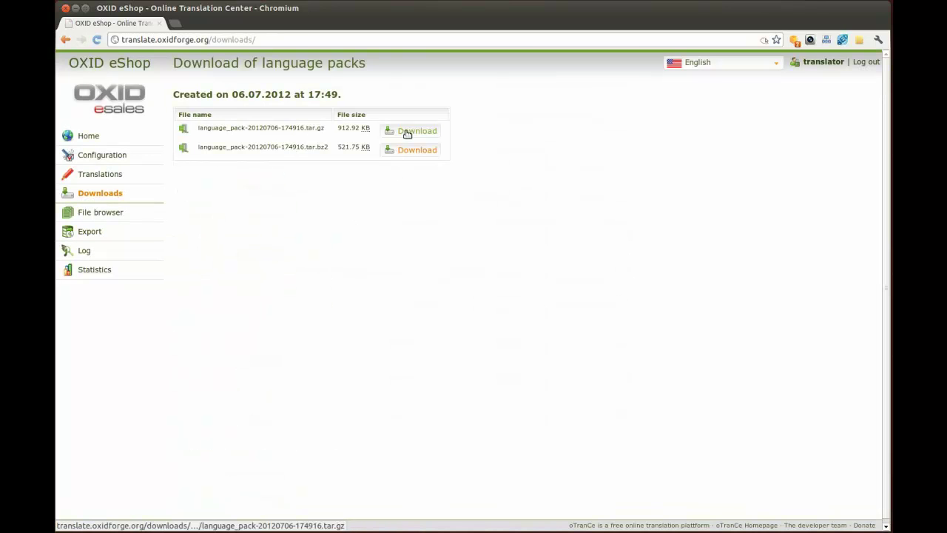
left_click(406, 134)
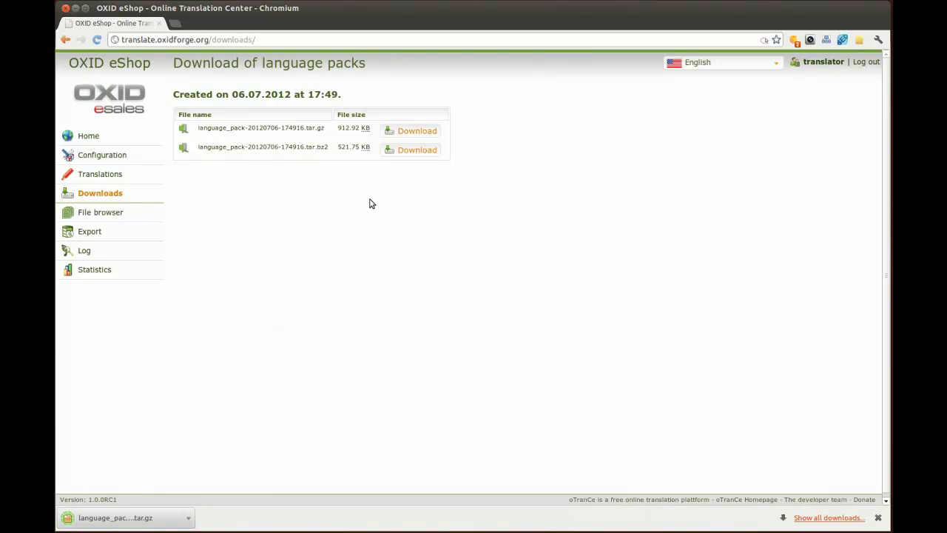
left_click(665, 0)
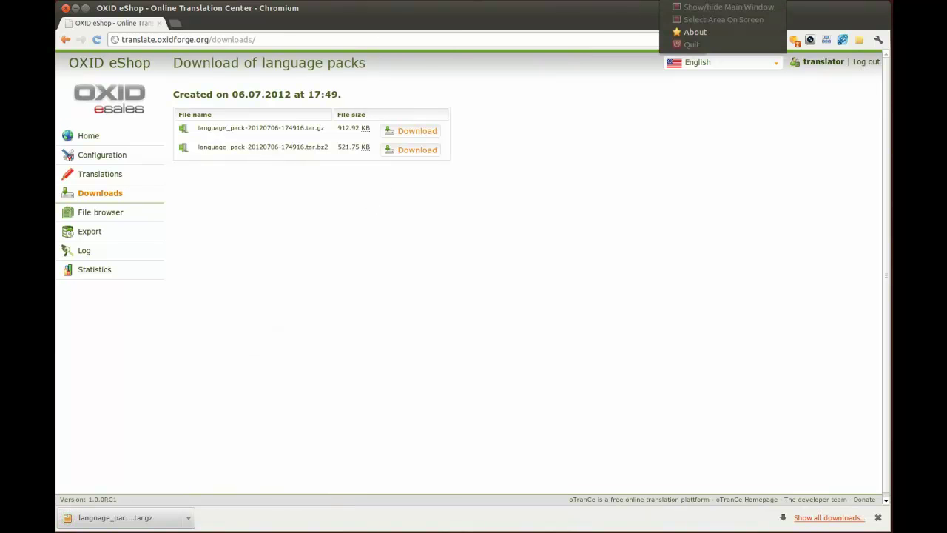